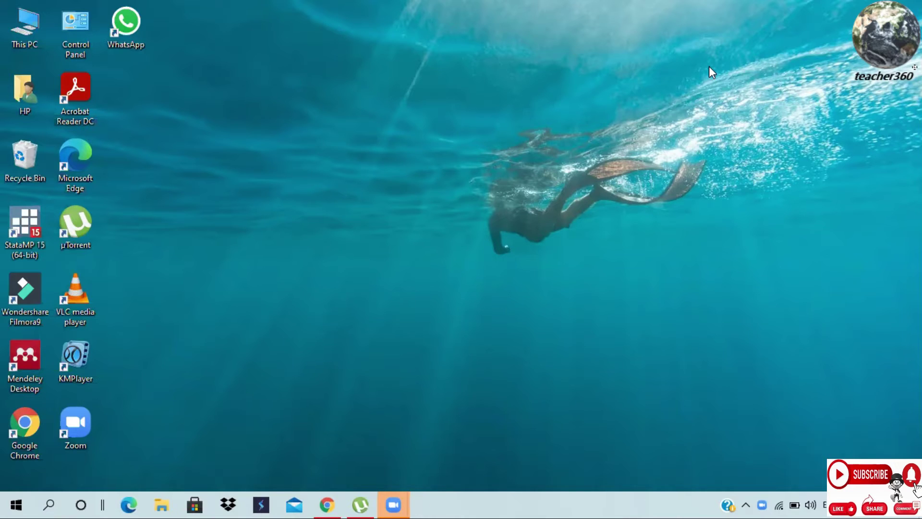
Open the user's %temp% folder through the Run dialog
key("super+r")
type("%temp%")
left_click(117, 466)
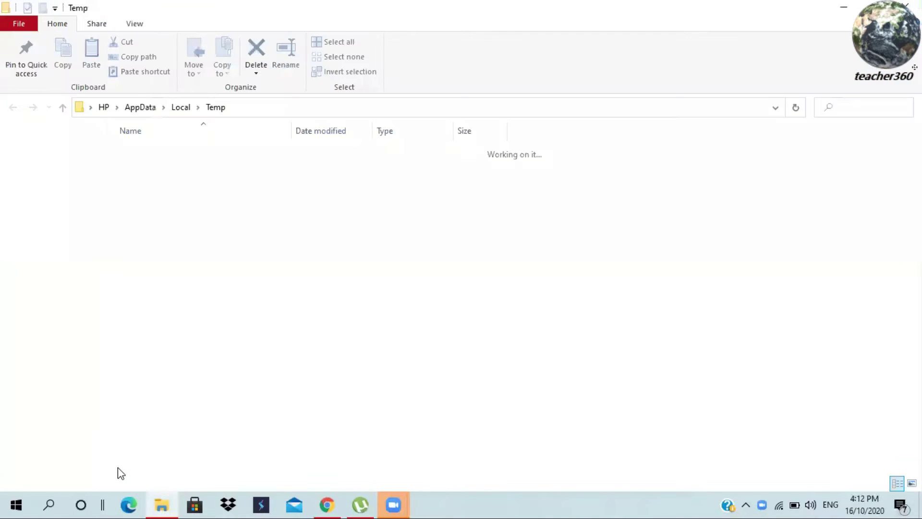
Recycle all files in the user Temp folder, skipping every file still open in Chrome
key("ctrl+a")
key("Delete")
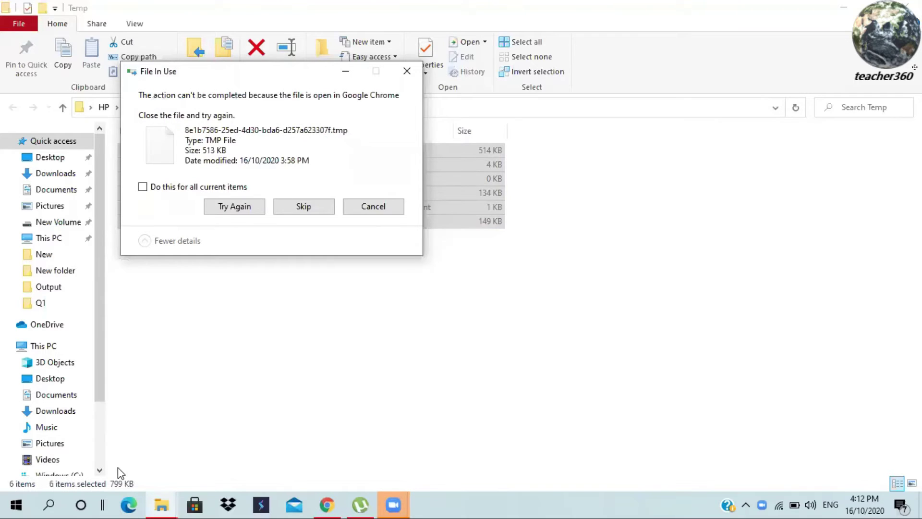
left_click(225, 190)
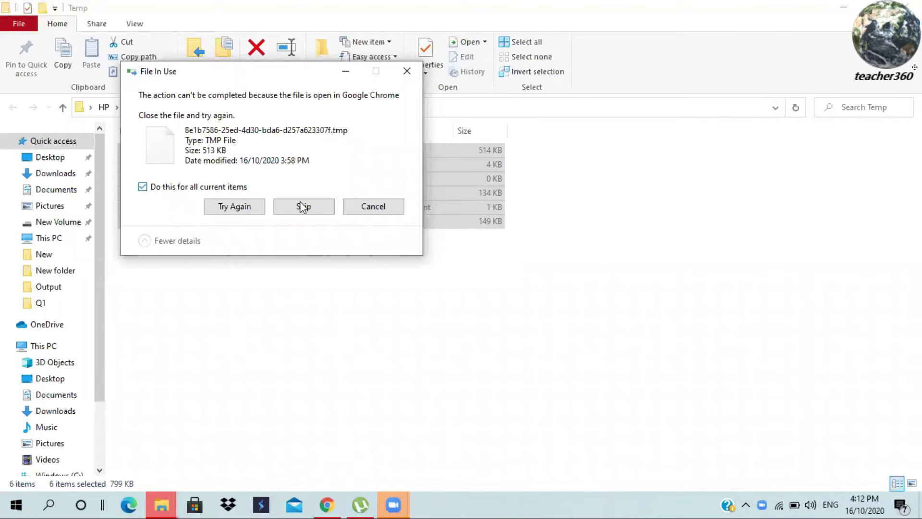
left_click(303, 207)
Open the Windows Temp folder from the desktop using Run with 'temp'
key("super+d")
key("super+r")
type("t")
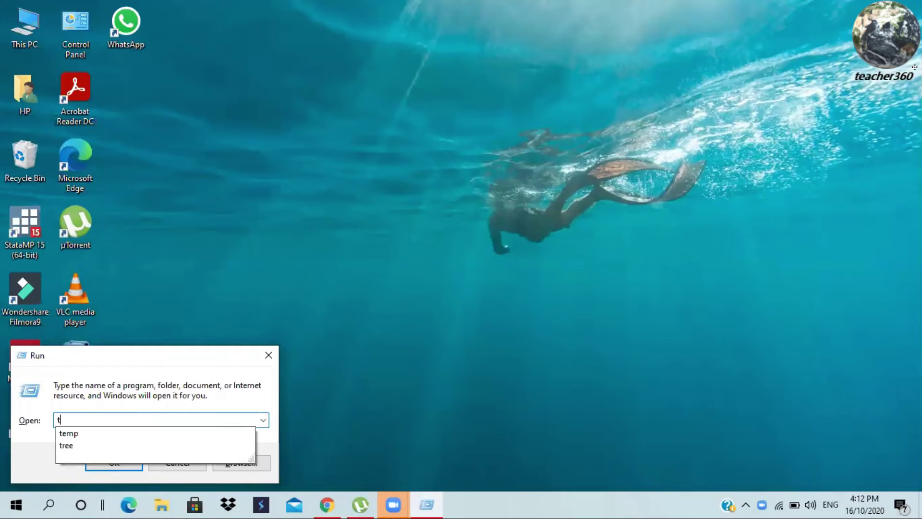
type("emp")
left_click(122, 465)
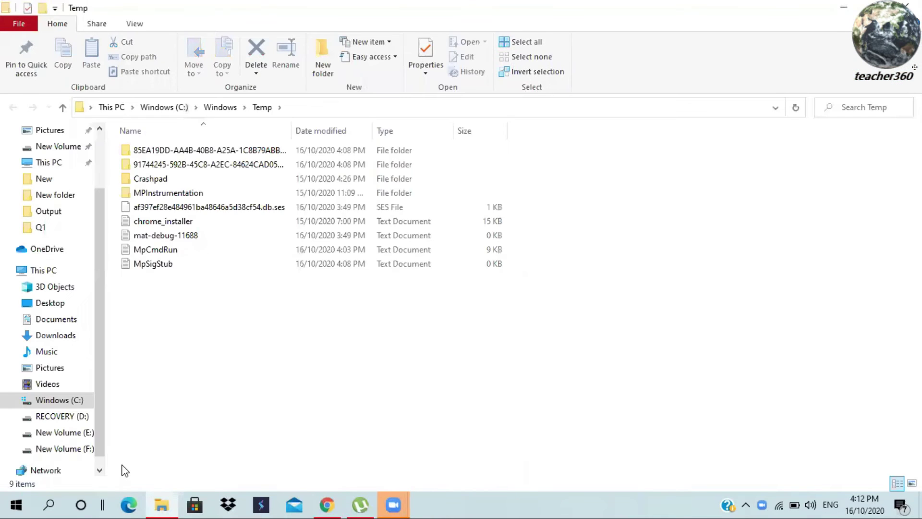
Recycle everything in the Windows Temp folder, skipping the file still in use
key("ctrl+a")
key("Delete")
left_click(475, 206)
Open the Prefetch folder via Run and send all 218 items to the Recycle Bin
key("super+d")
key("super+r")
type("prefetc")
key("Return")
key("ctrl+a")
key("Delete")
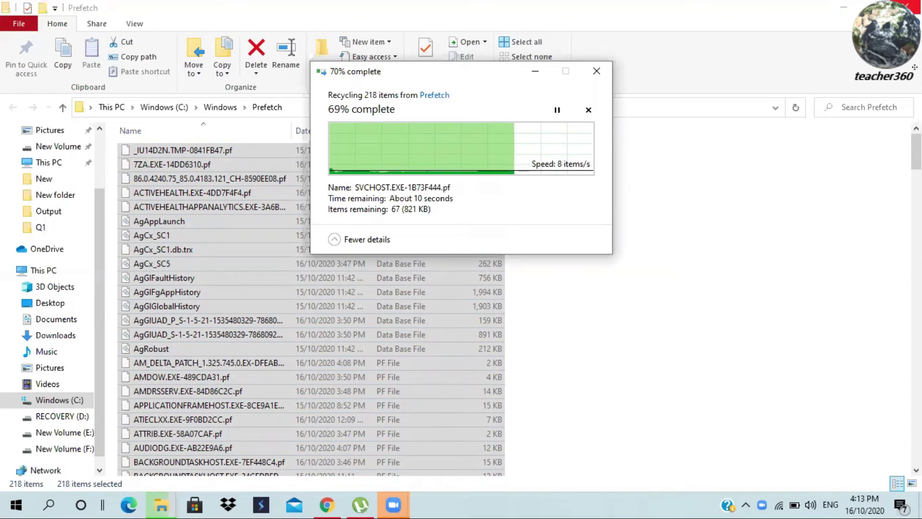
Skip the in-use Prefetch file, then launch the 'tree' command from Run
left_click(479, 209)
key("super+d")
key("super+r")
type("tree")
left_click(112, 466)
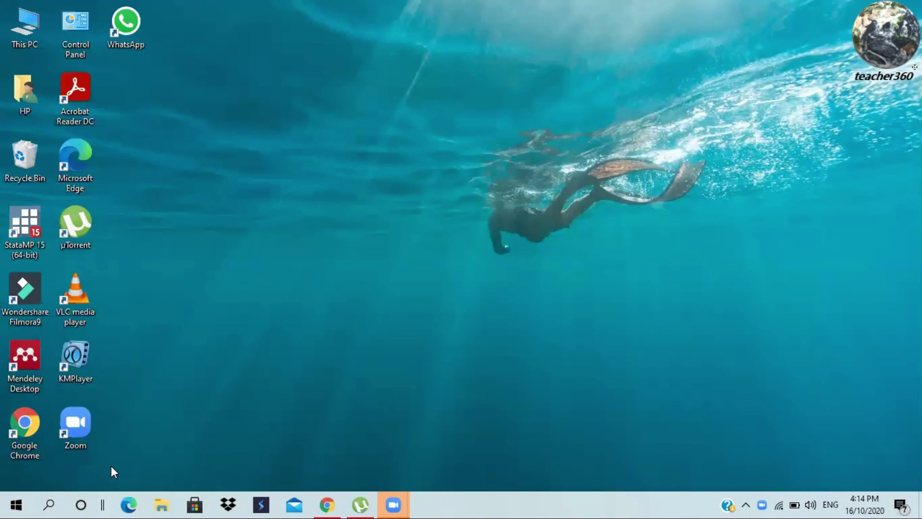